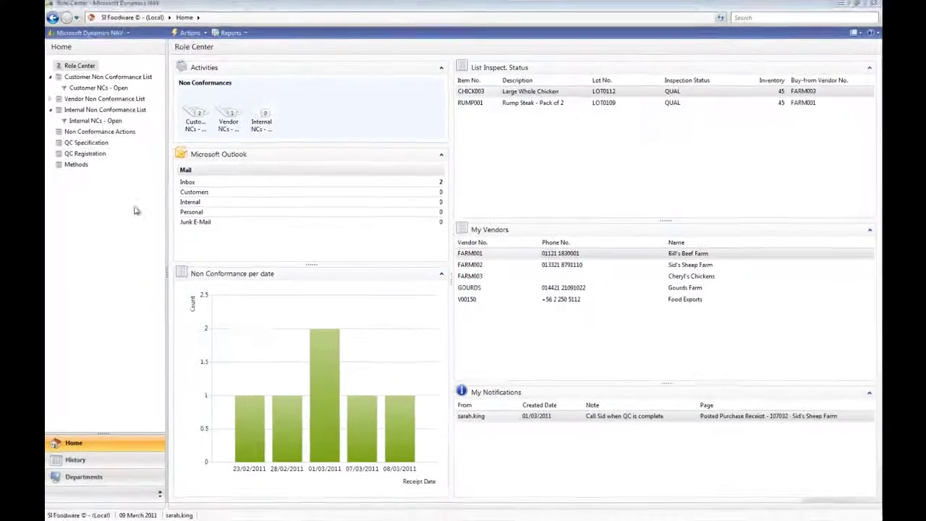
Step: Open QC specification QCS-00007 'Temp & General' for Whole Spring Lamb from the specifications list
{"action": "left_click", "coordinate": [60, 131]}
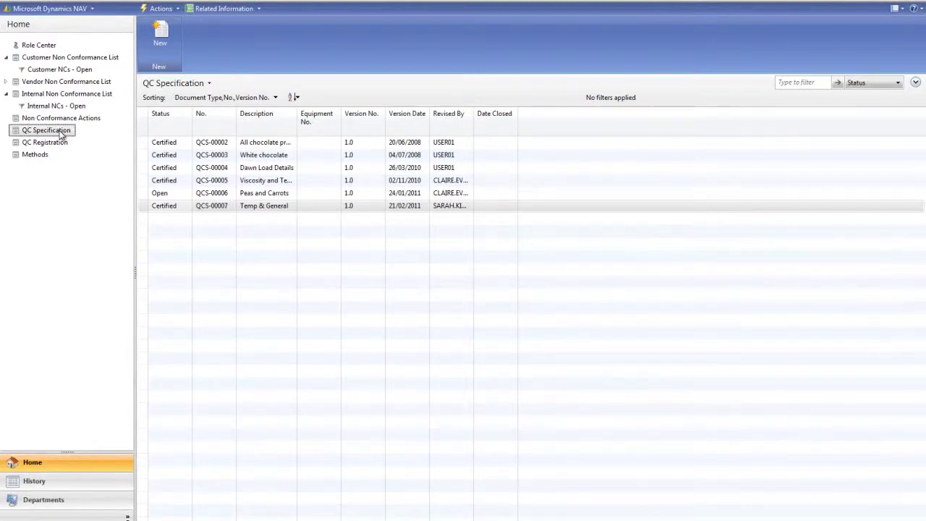
{"action": "double_click", "coordinate": [261, 206]}
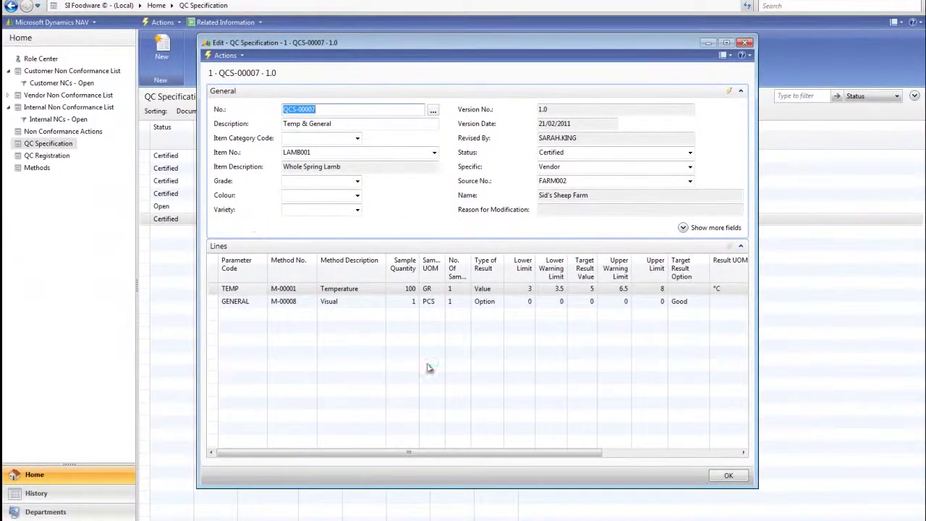
Step: Review the Temperature (M-00001) and General (M-00008) test method cards
{"action": "left_click", "coordinate": [729, 475]}
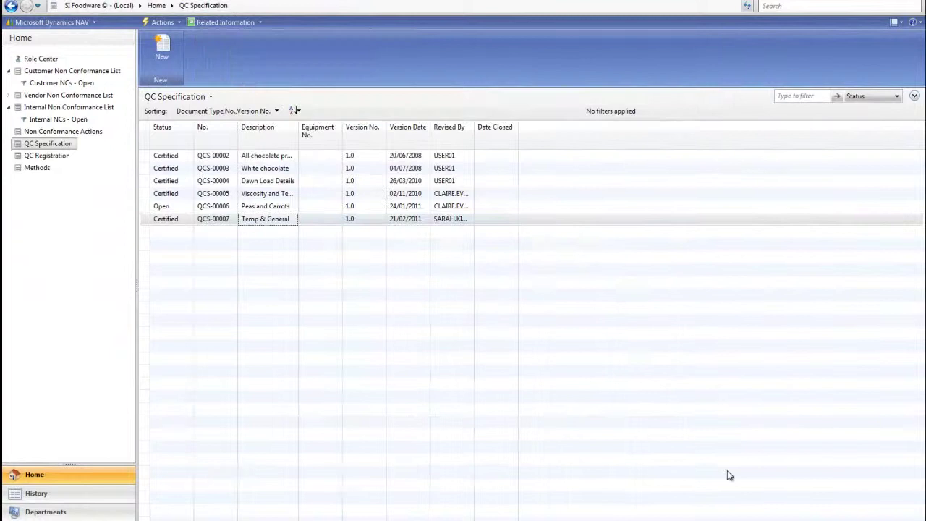
{"action": "left_click", "coordinate": [37, 167]}
{"action": "double_click", "coordinate": [215, 145]}
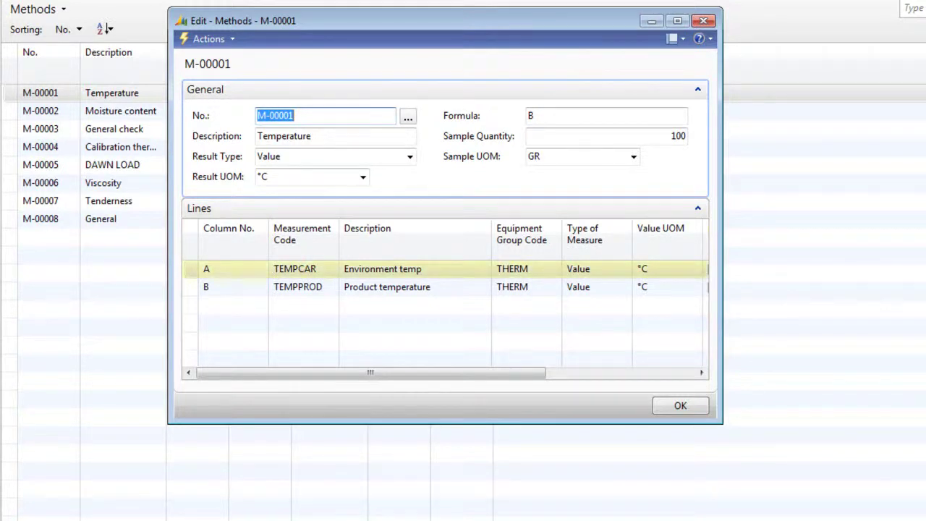
{"action": "left_click", "coordinate": [675, 405]}
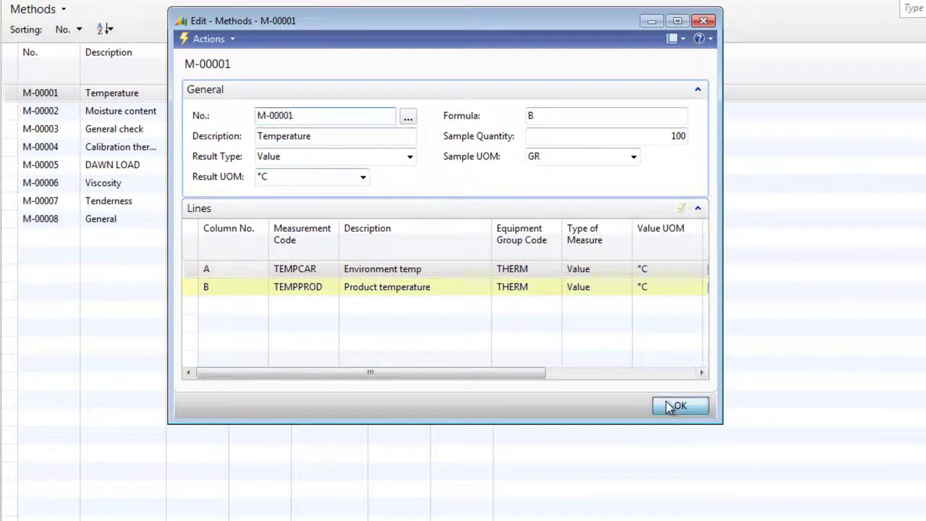
{"action": "double_click", "coordinate": [114, 220]}
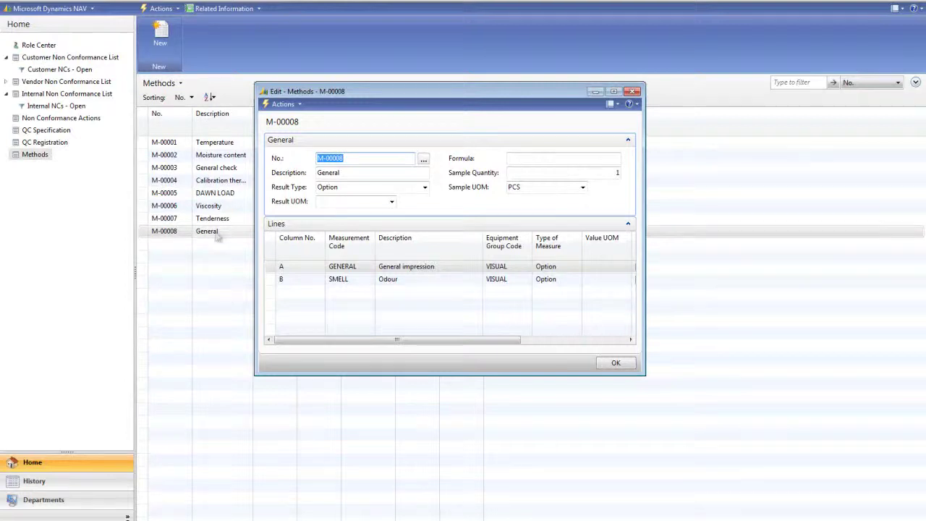
{"action": "left_click", "coordinate": [621, 369]}
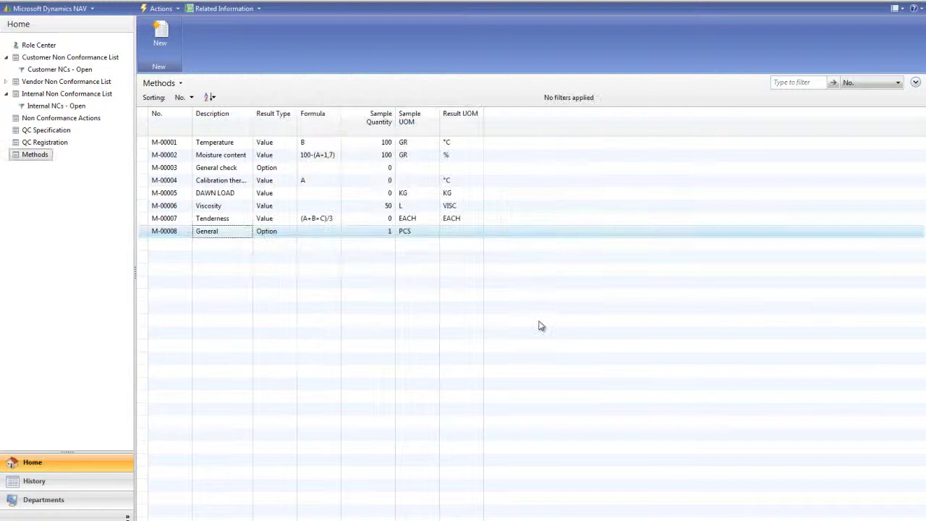
Step: Go back to the Role Center so LAMB001 lot LOT0108 shows under QUAL
{"action": "left_click", "coordinate": [32, 45]}
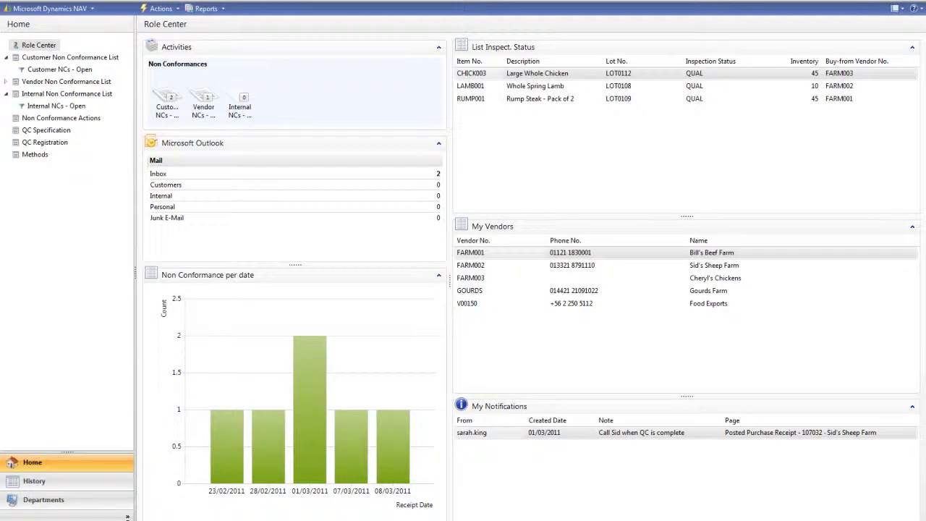
{"action": "left_click", "coordinate": [64, 499]}
{"action": "left_click", "coordinate": [68, 203]}
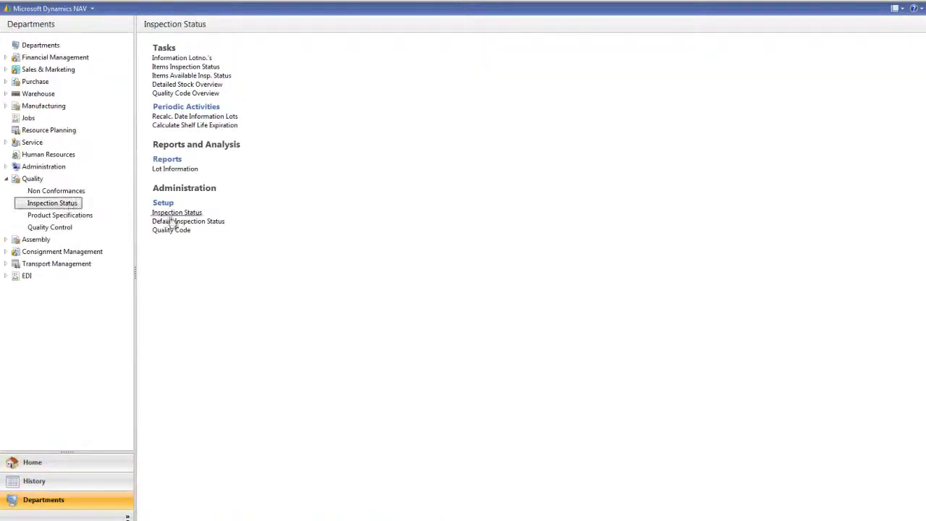
{"action": "left_click", "coordinate": [196, 222]}
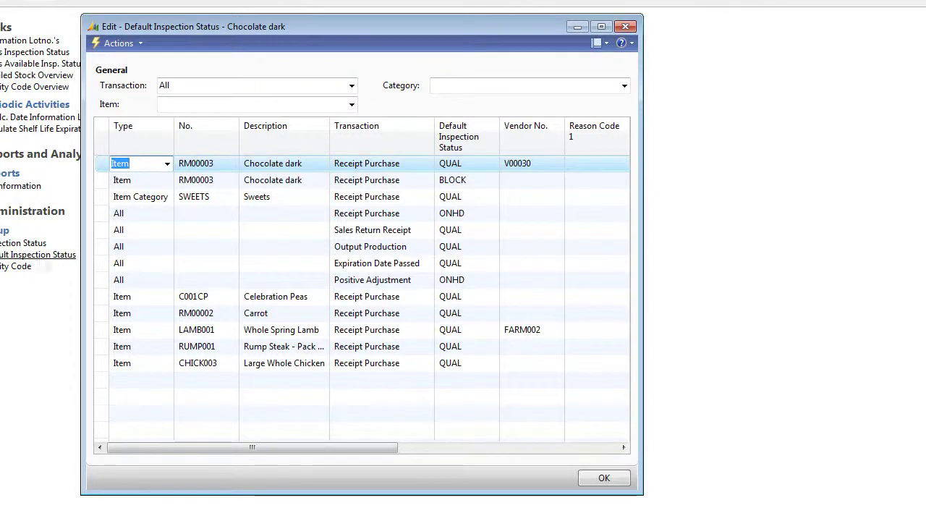
{"action": "left_click", "coordinate": [486, 333]}
{"action": "left_click", "coordinate": [491, 332]}
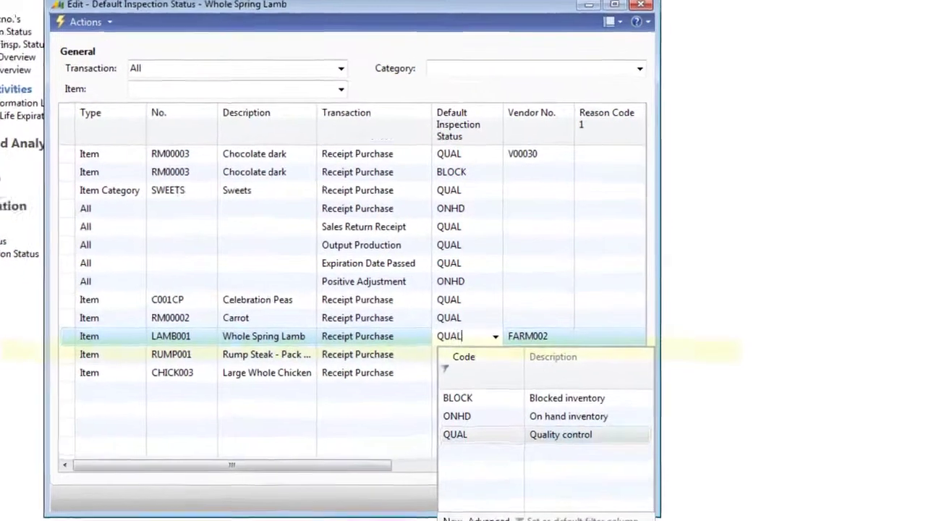
{"action": "left_click", "coordinate": [483, 518]}
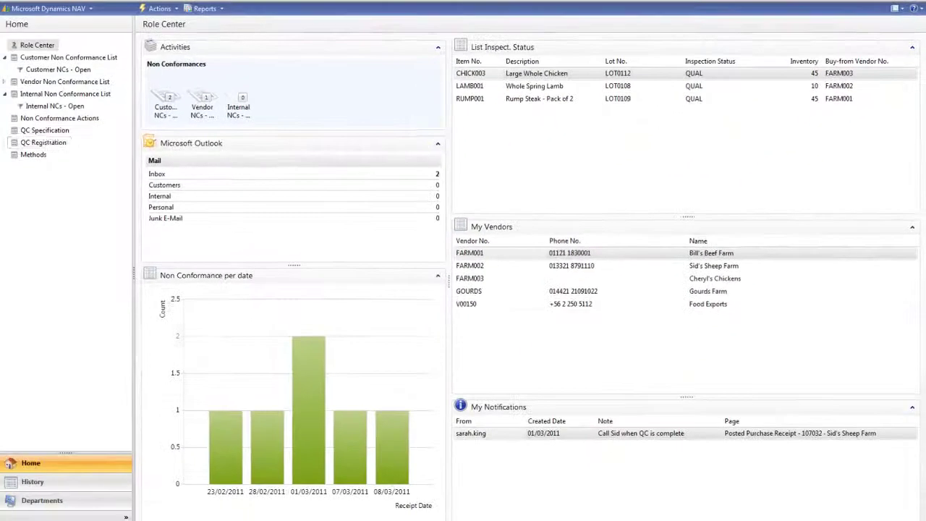
Step: Create QC registration QCR-00024 for item LAMB001, vendor-specific to FARM002
{"action": "left_click", "coordinate": [55, 143]}
{"action": "left_click", "coordinate": [37, 40]}
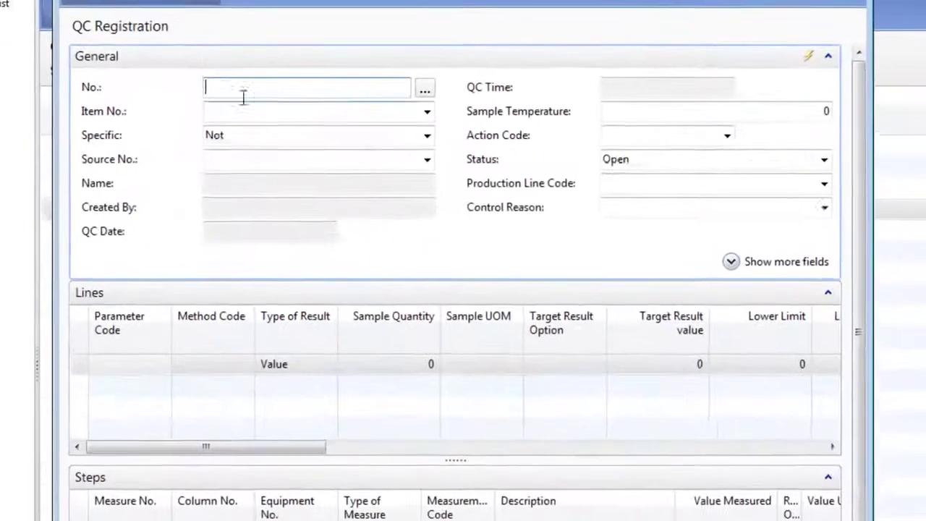
{"action": "left_click", "coordinate": [251, 110]}
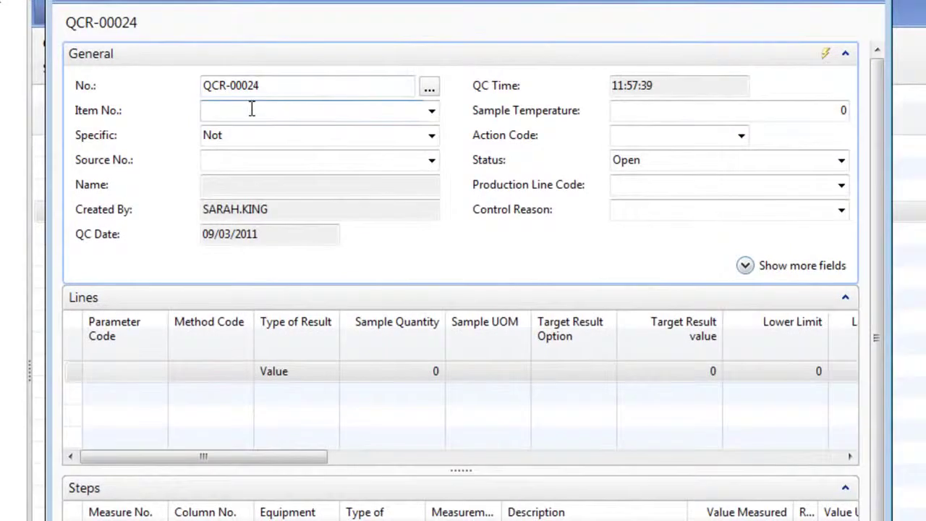
{"action": "type", "text": "LAMB001"}
{"action": "key", "text": "Tab"}
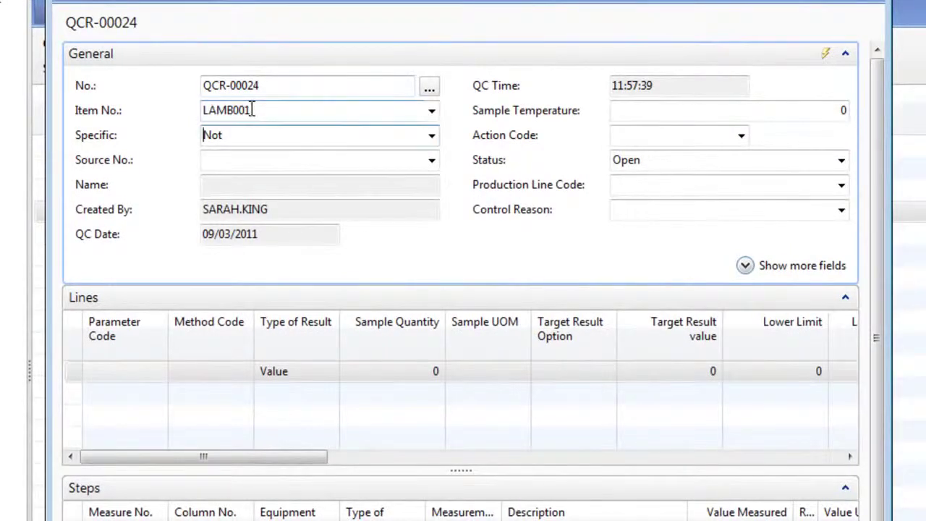
{"action": "left_click", "coordinate": [431, 142]}
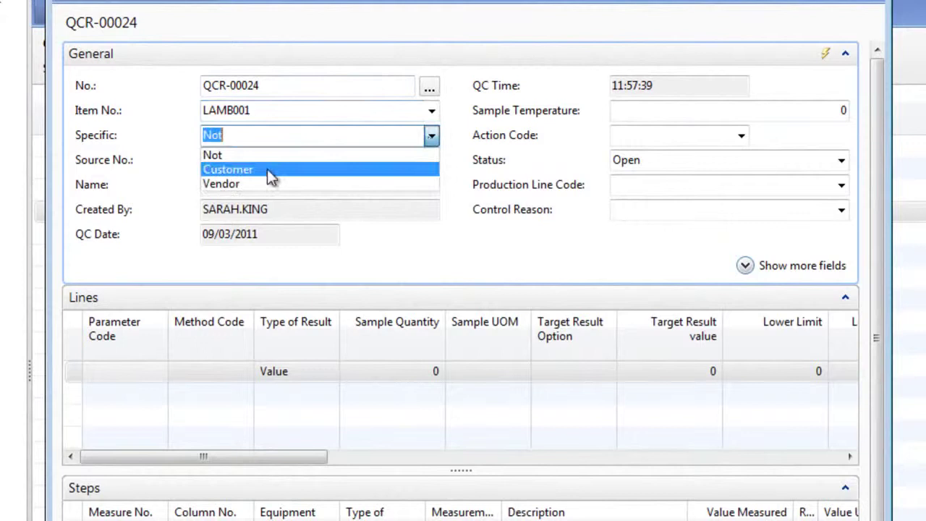
{"action": "left_click", "coordinate": [327, 185]}
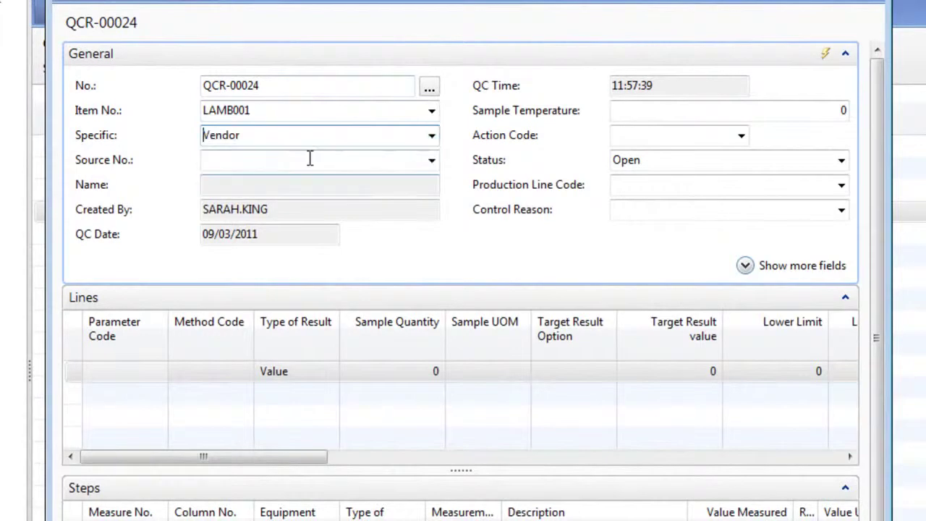
{"action": "left_click", "coordinate": [432, 162]}
{"action": "left_click", "coordinate": [244, 281]}
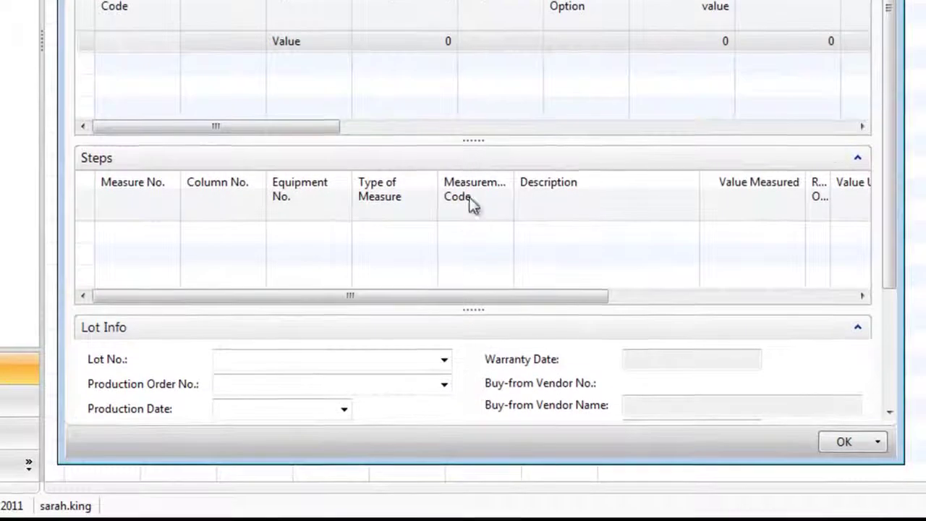
Step: Assign lot LOT0108 and pull the specification's TEMP and GENERAL test lines in
{"action": "left_click", "coordinate": [444, 360]}
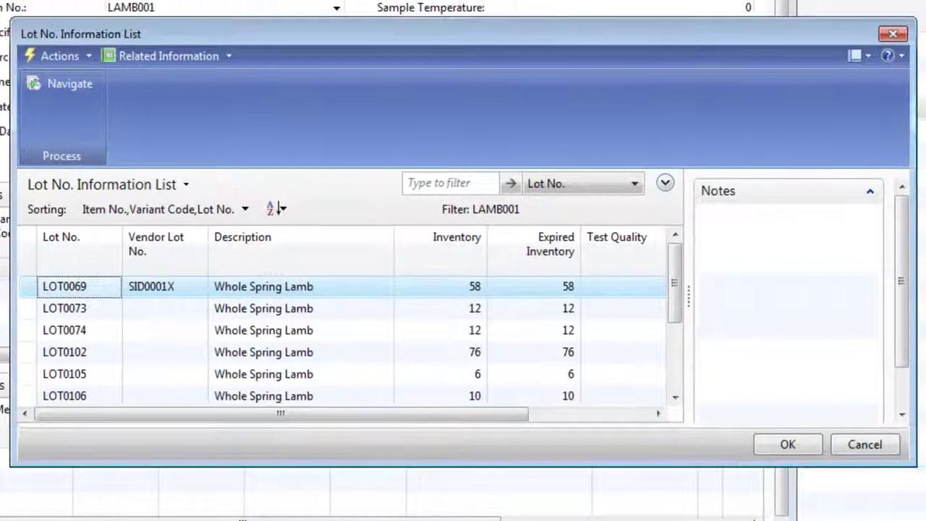
{"action": "scroll", "coordinate": [123, 301], "scroll_direction": "down", "scroll_amount": 2}
{"action": "double_click", "coordinate": [90, 360]}
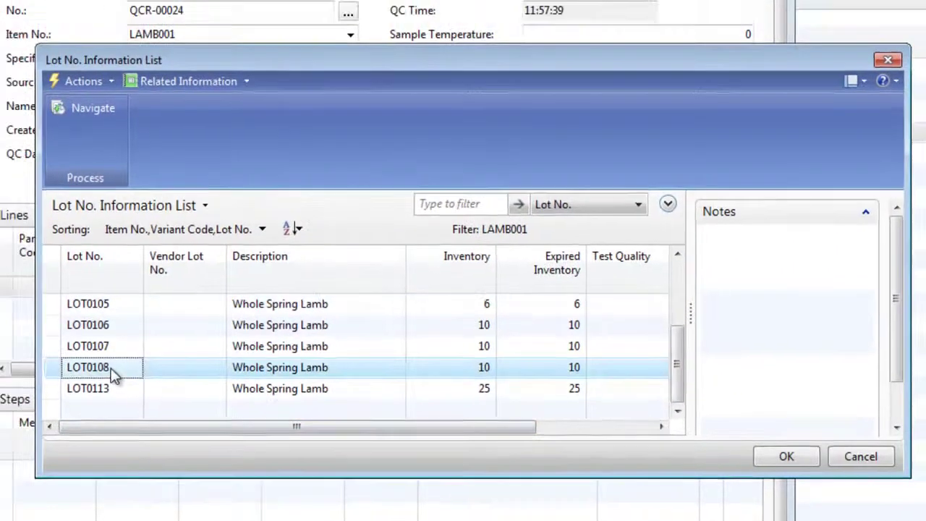
{"action": "left_click", "coordinate": [174, 31]}
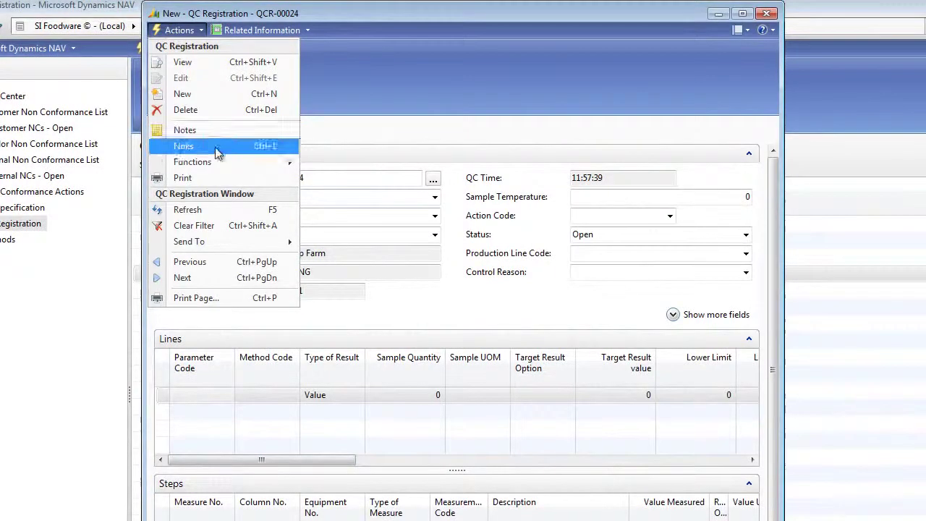
{"action": "mouse_move", "coordinate": [192, 162]}
{"action": "left_click", "coordinate": [364, 162]}
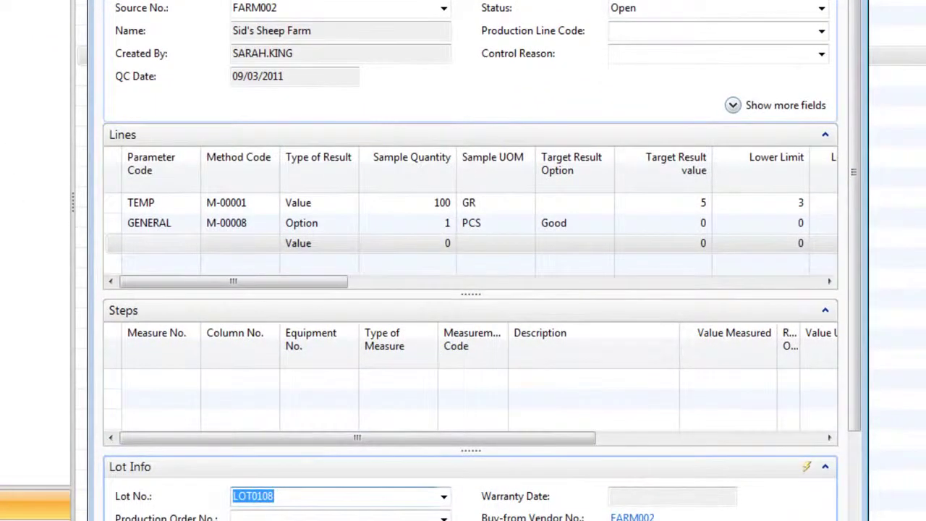
Step: Record thermometer EQ-00001 and a measured value of 5 for both TEMP steps
{"action": "left_click", "coordinate": [159, 206]}
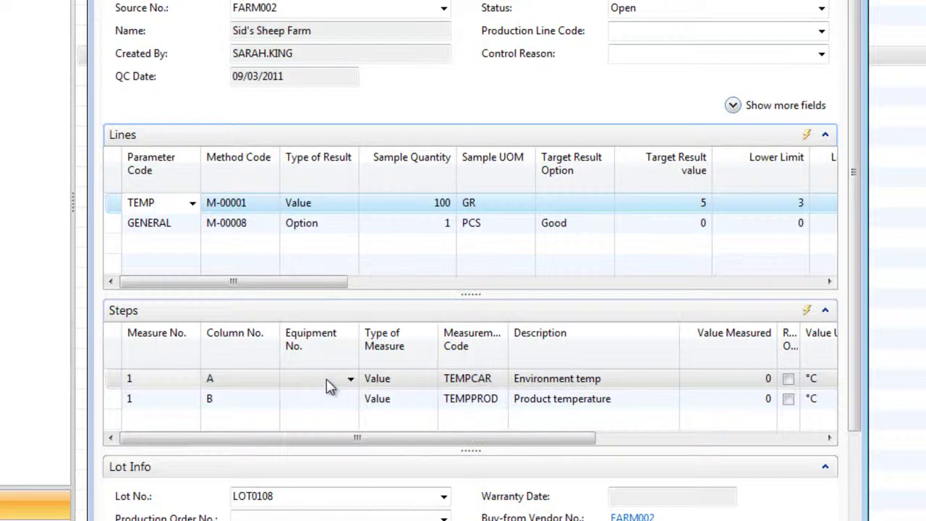
{"action": "left_click", "coordinate": [350, 379]}
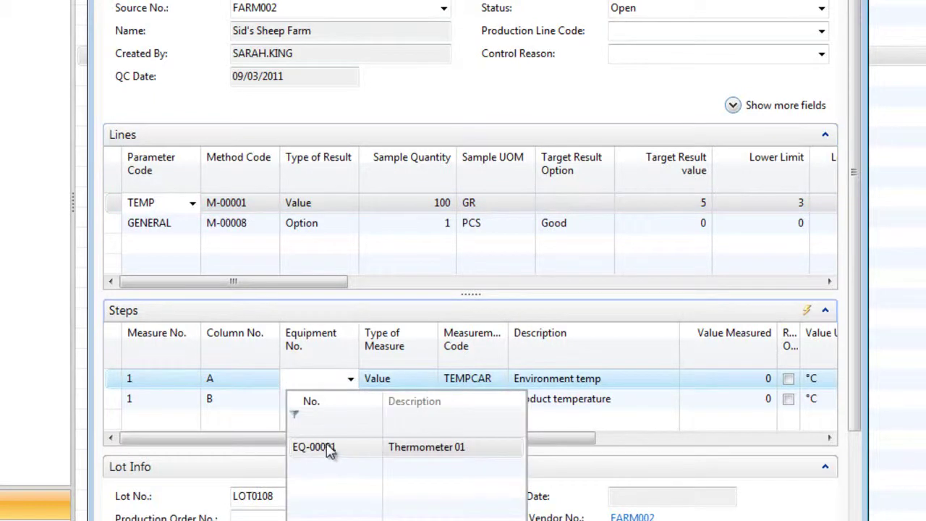
{"action": "left_click", "coordinate": [329, 448]}
{"action": "left_click", "coordinate": [320, 400]}
{"action": "left_click", "coordinate": [350, 399]}
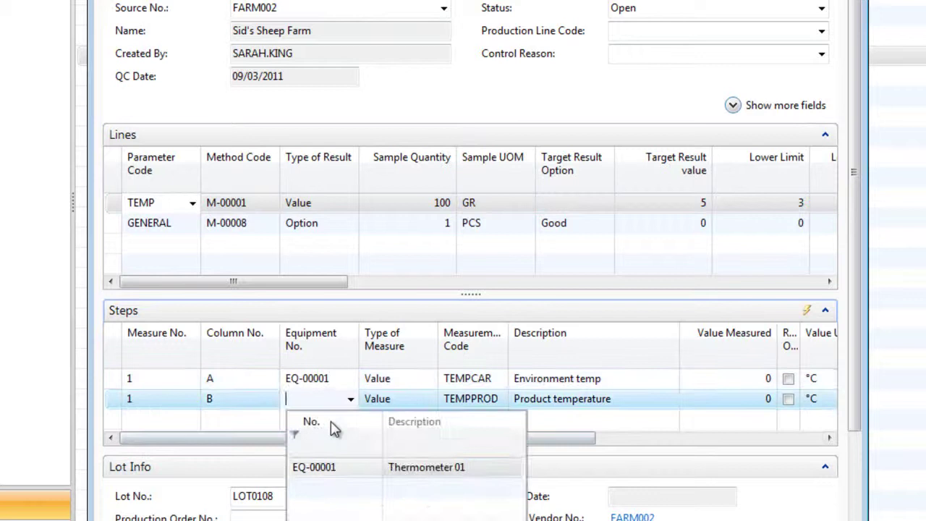
{"action": "left_click", "coordinate": [328, 467]}
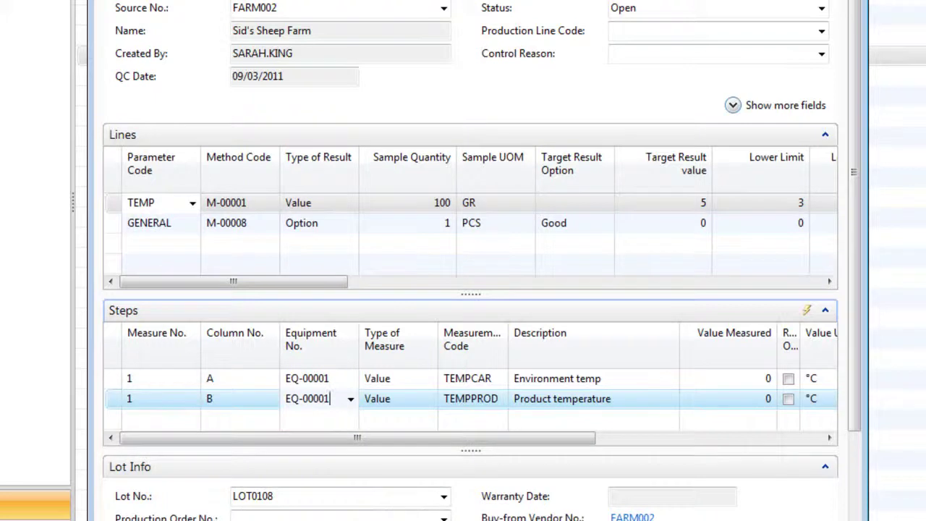
{"action": "left_click", "coordinate": [703, 380]}
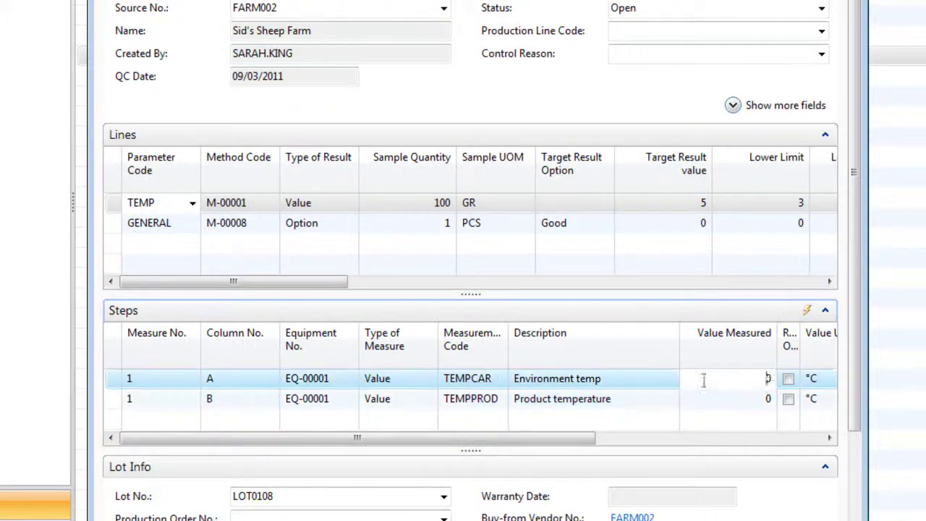
{"action": "type", "text": "5"}
{"action": "key", "text": "Down"}
{"action": "type", "text": "5"}
{"action": "key", "text": "Up"}
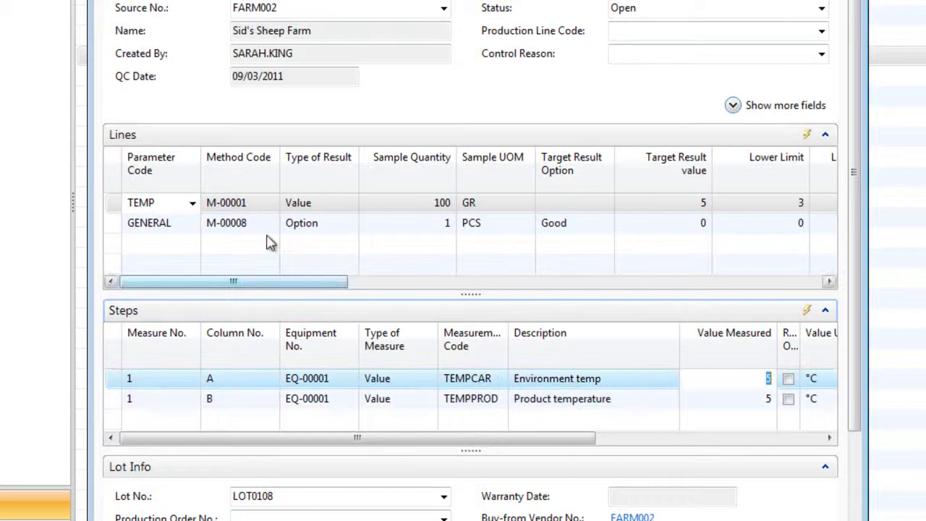
Step: Record Good for the General impression and Odour steps of the GENERAL line
{"action": "left_click", "coordinate": [260, 223]}
{"action": "left_click_drag", "start_coordinate": [398, 439], "coordinate": [543, 449]}
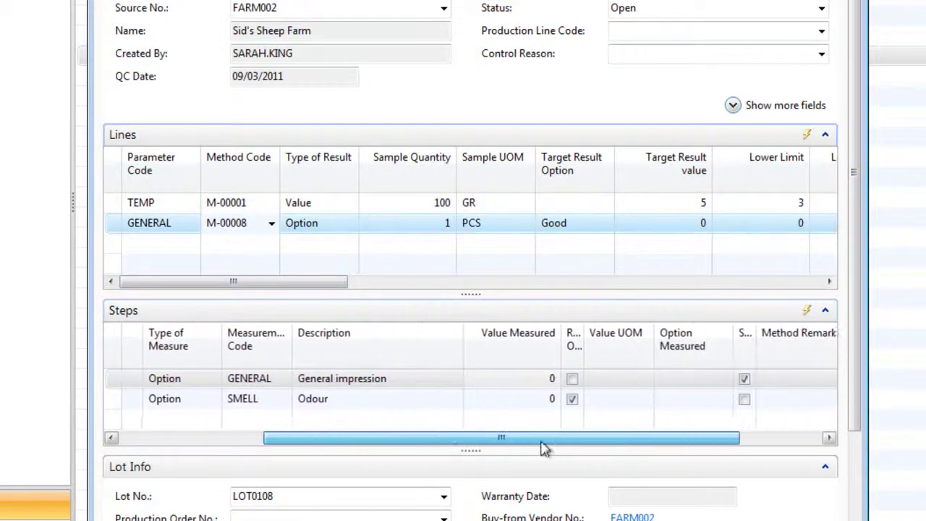
{"action": "left_click", "coordinate": [691, 381]}
{"action": "left_click", "coordinate": [724, 379]}
{"action": "left_click", "coordinate": [665, 407]}
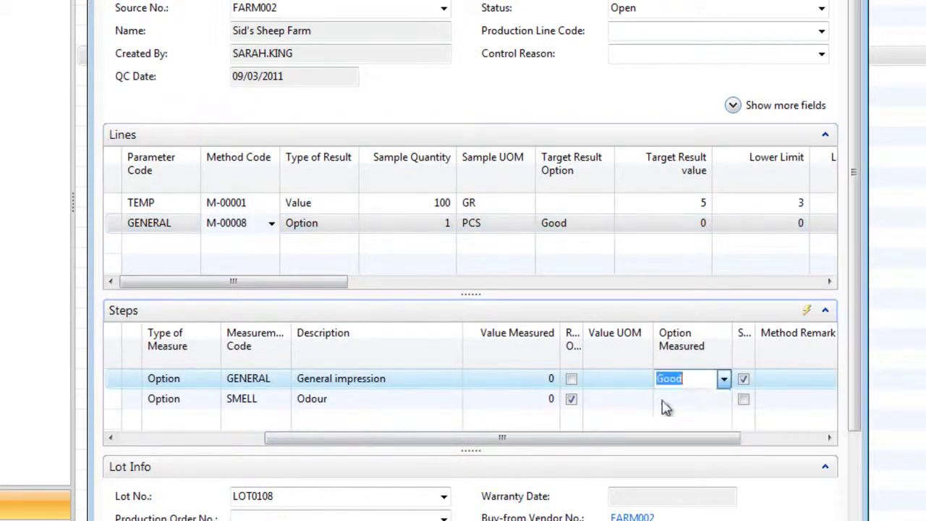
{"action": "left_click", "coordinate": [692, 403]}
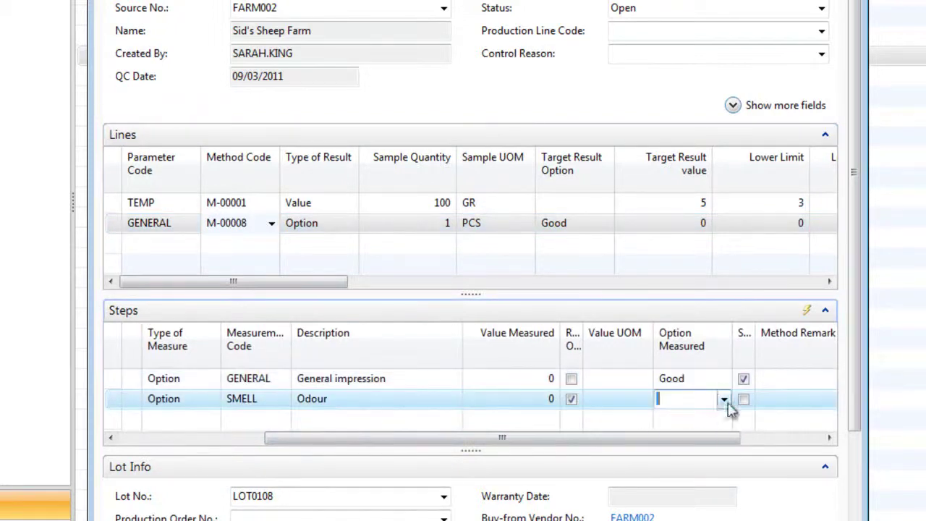
{"action": "left_click", "coordinate": [723, 399]}
{"action": "left_click", "coordinate": [667, 428]}
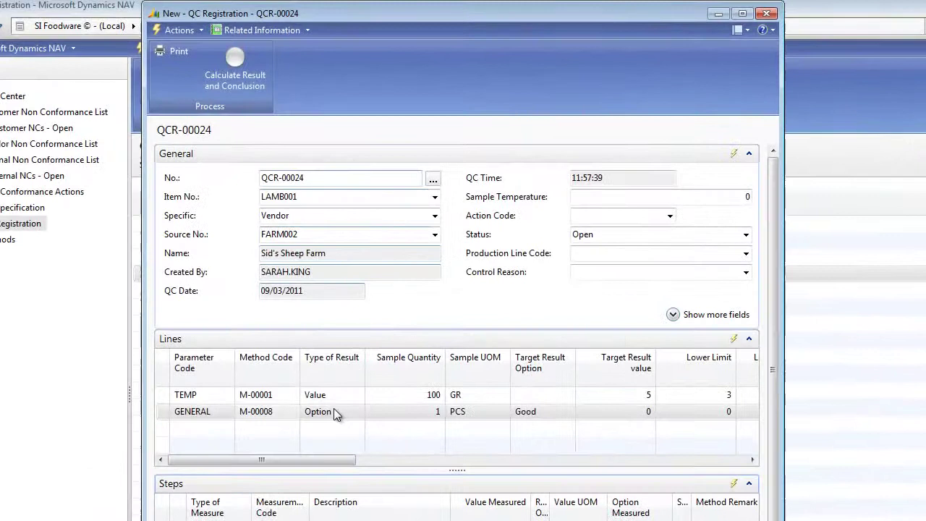
Step: Change lot LOT0108's inspection status to ONHD through Change Lot No. Info
{"action": "left_click_drag", "start_coordinate": [289, 463], "coordinate": [494, 468]}
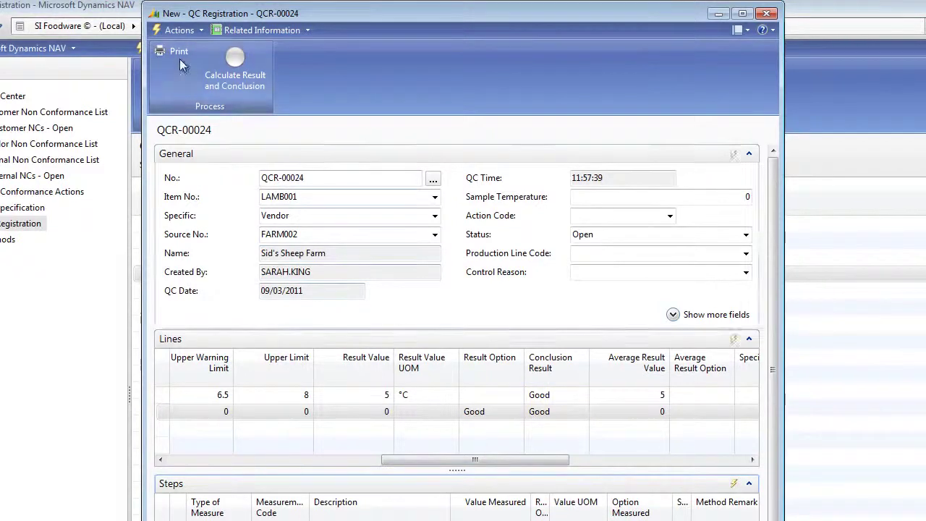
{"action": "left_click", "coordinate": [177, 30]}
{"action": "mouse_move", "coordinate": [231, 160]}
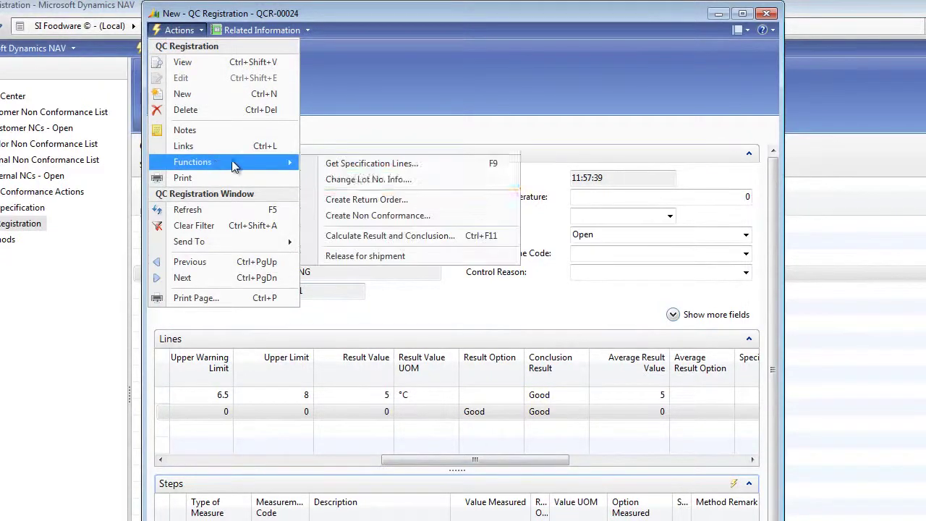
{"action": "left_click", "coordinate": [363, 175]}
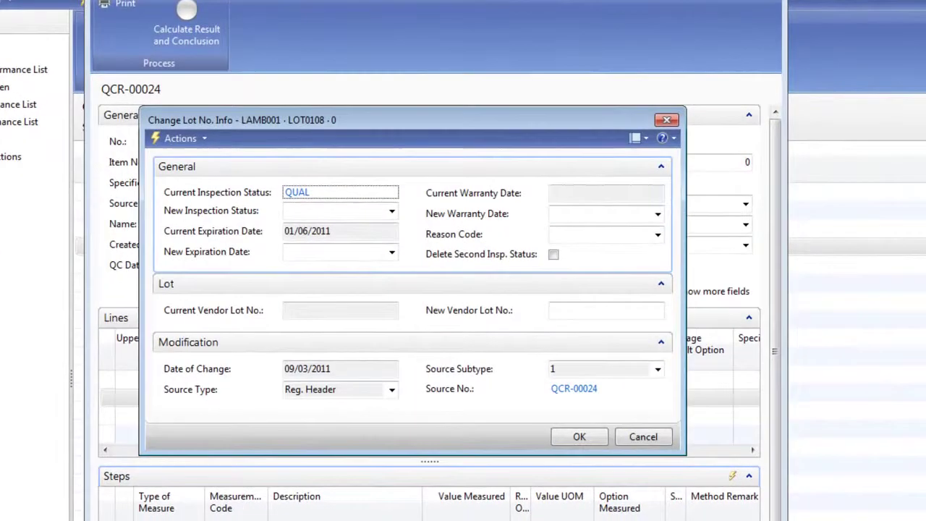
{"action": "left_click", "coordinate": [392, 213]}
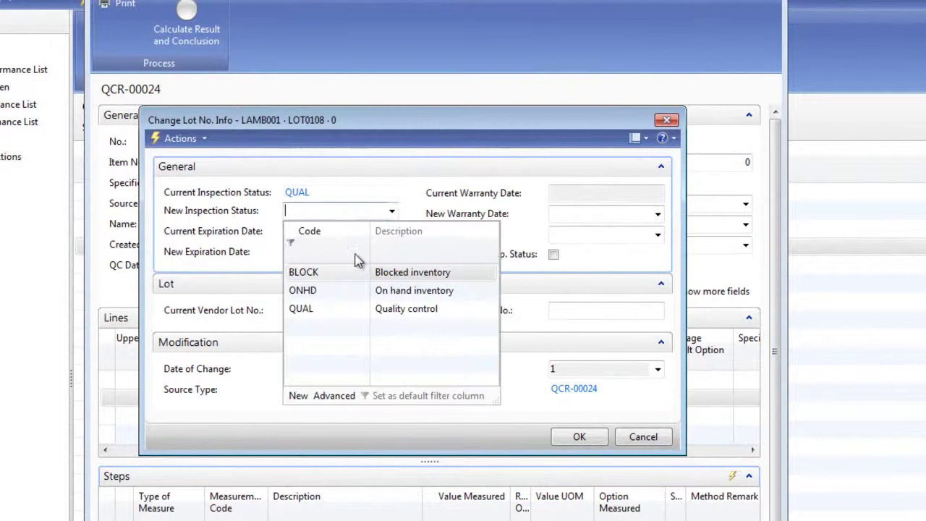
{"action": "left_click", "coordinate": [315, 292]}
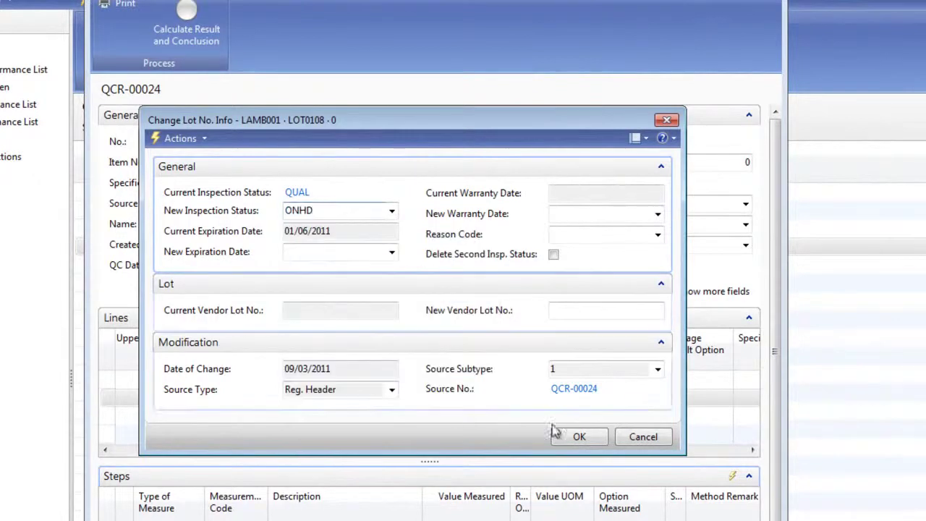
{"action": "left_click", "coordinate": [577, 436]}
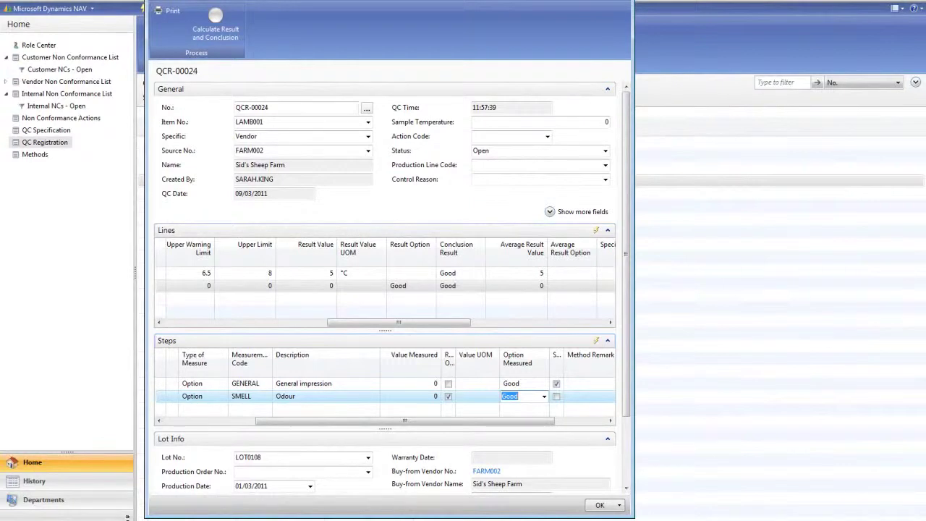
Step: Set registration QCR-00024 to Closed, confirm, and close the card
{"action": "left_click", "coordinate": [605, 151]}
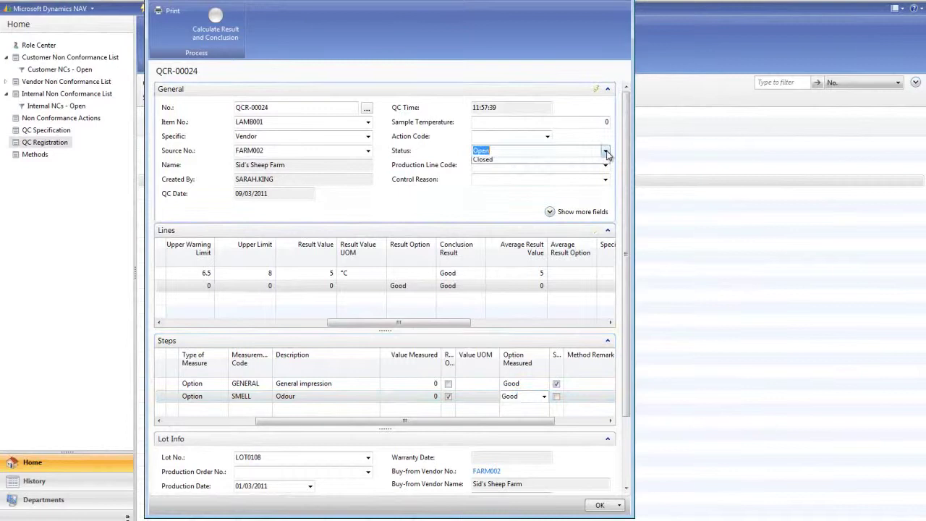
{"action": "left_click", "coordinate": [483, 171]}
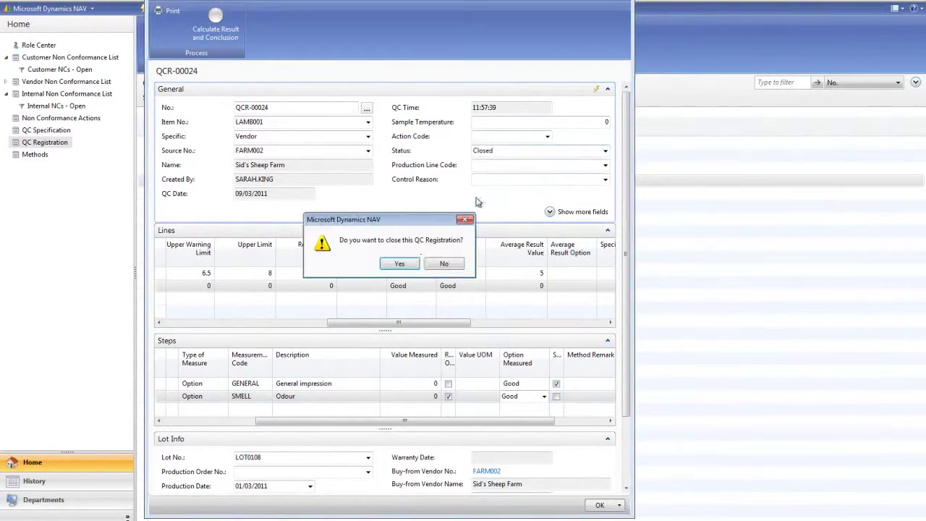
{"action": "left_click", "coordinate": [402, 264]}
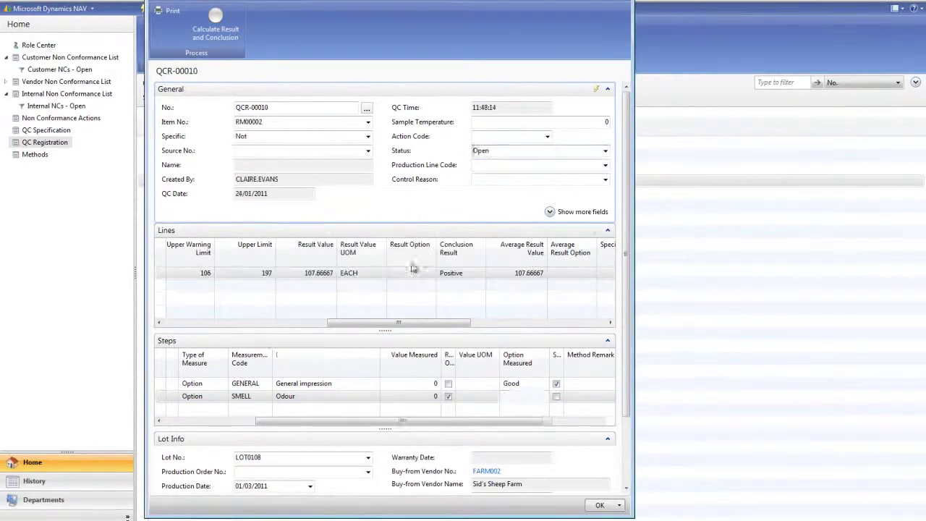
{"action": "left_click", "coordinate": [605, 505]}
{"action": "left_click", "coordinate": [43, 47]}
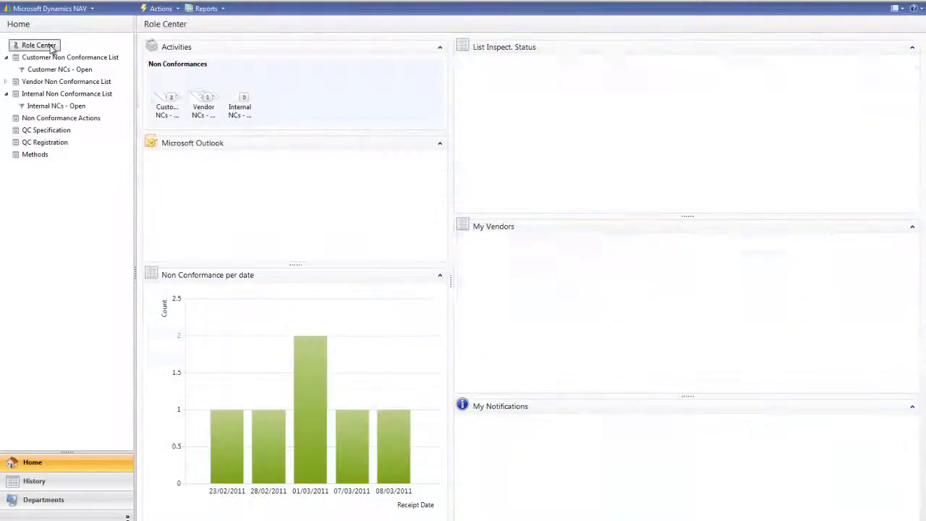